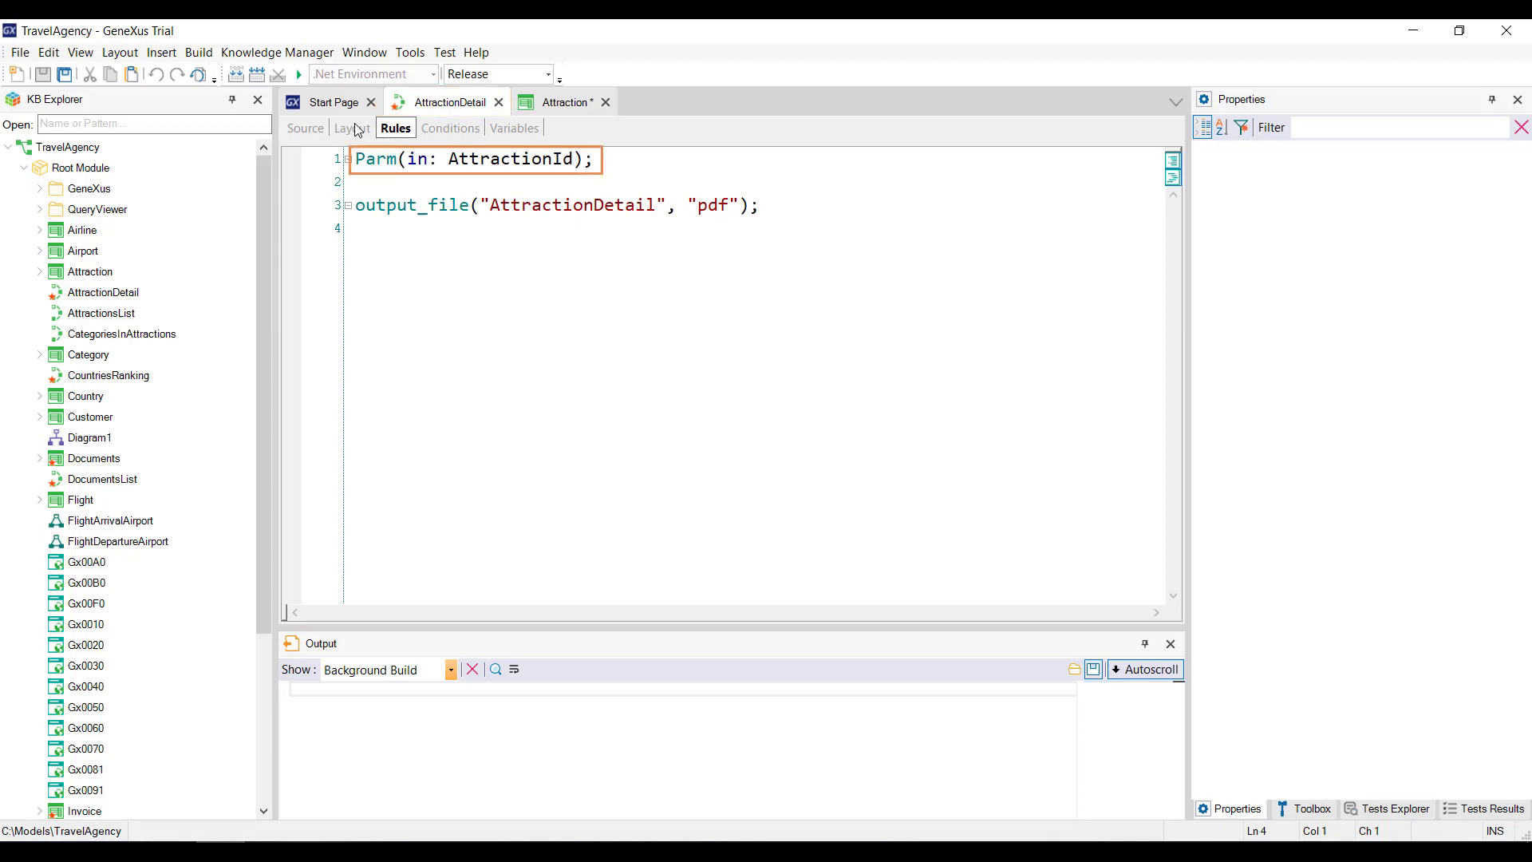
# Preview the AttractionDetail methods in the Attraction rules, then delete the unfinished call line.
pyautogui.click(355, 128)
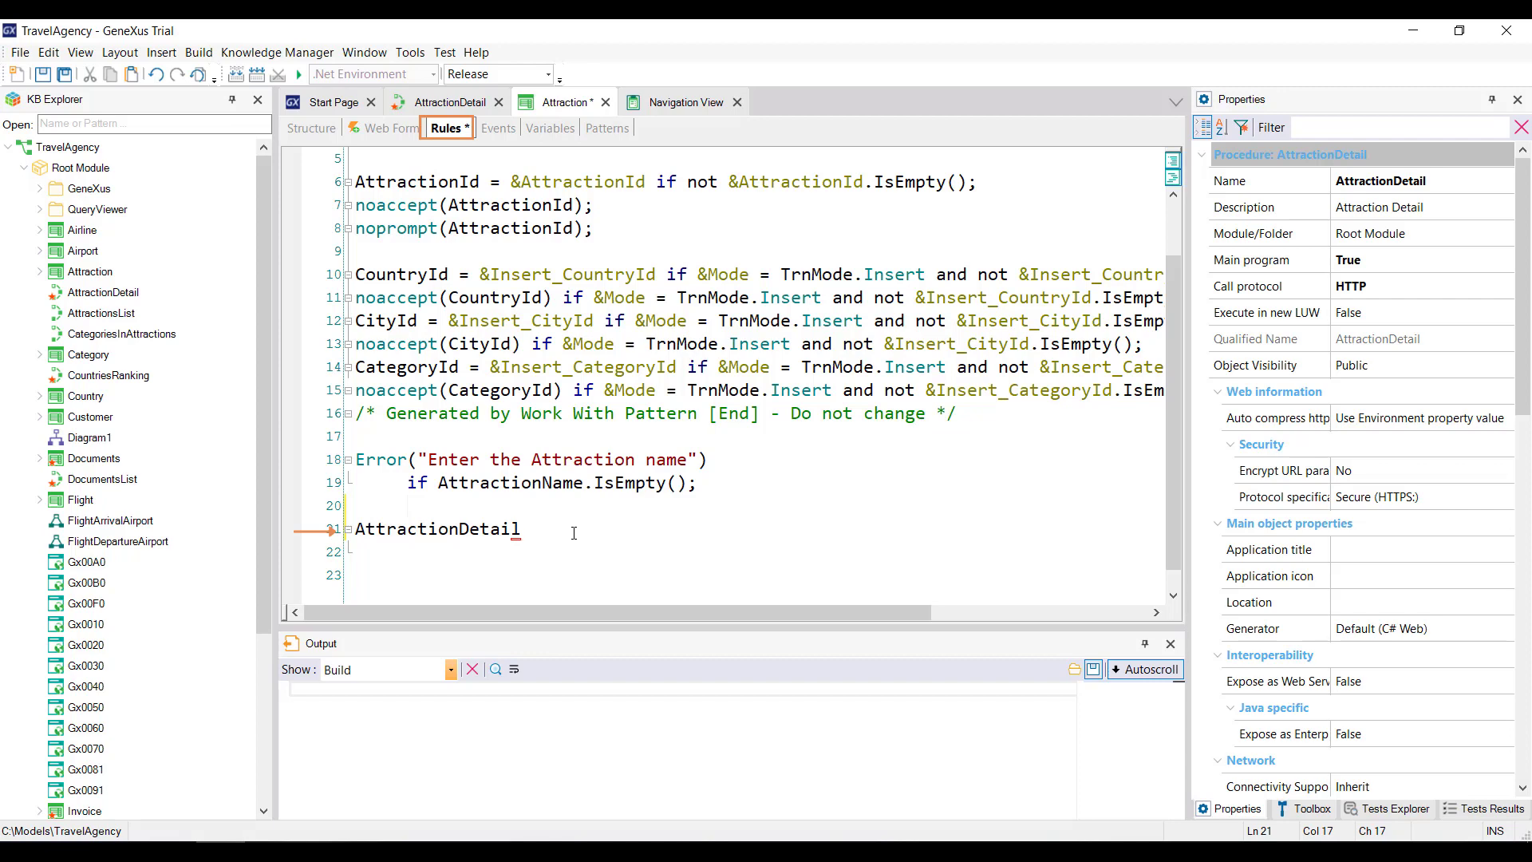
pyautogui.write('.')
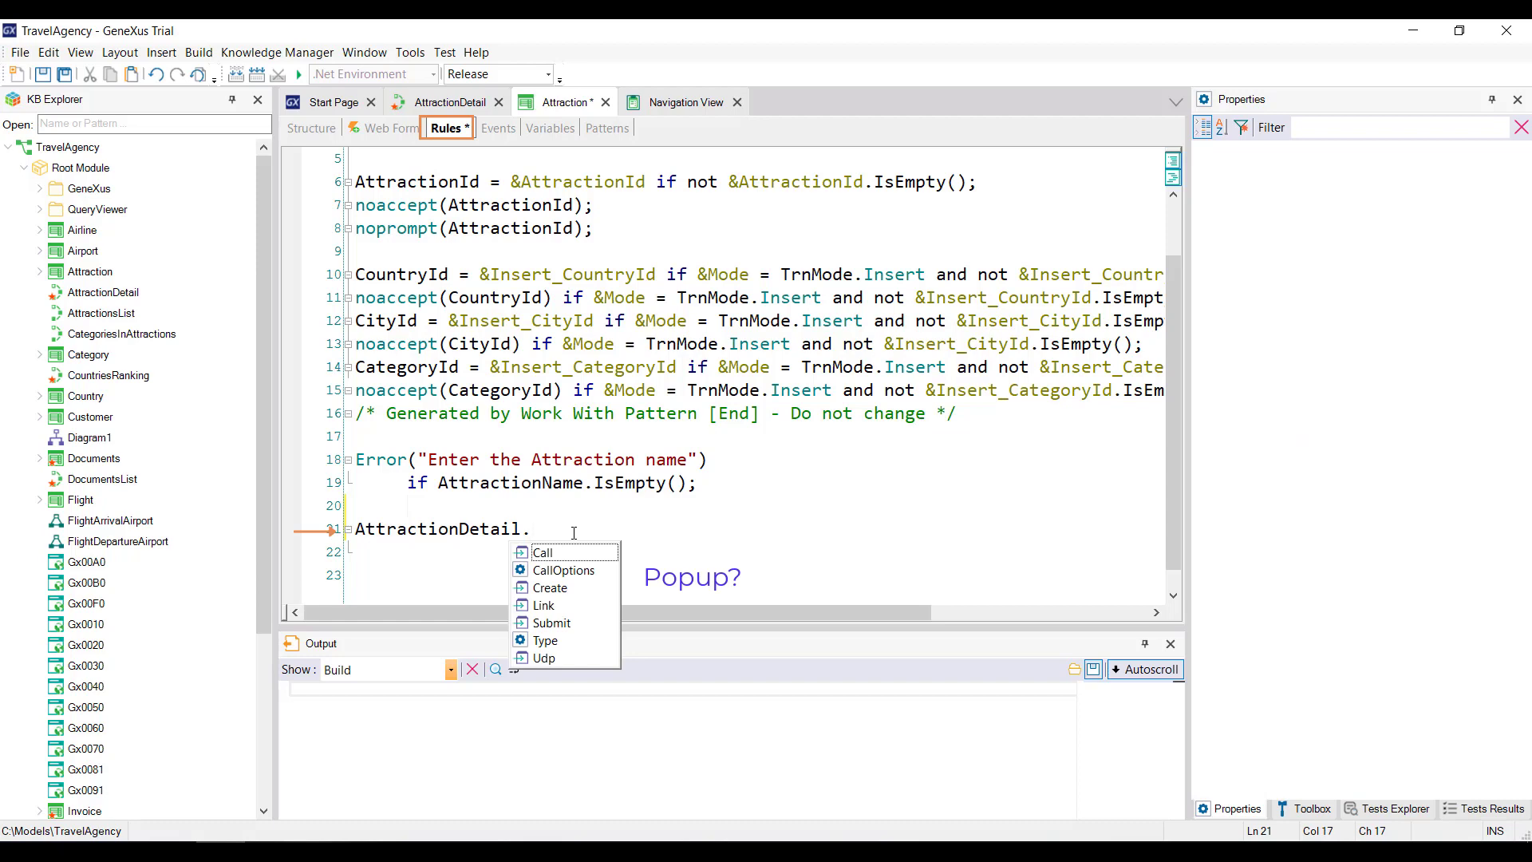
pyautogui.press('Escape')
pyautogui.press('BackSpace')
pyautogui.press('BackSpace')
pyautogui.press('BackSpace')
pyautogui.press('BackSpace')
pyautogui.press('BackSpace')
pyautogui.press('BackSpace')
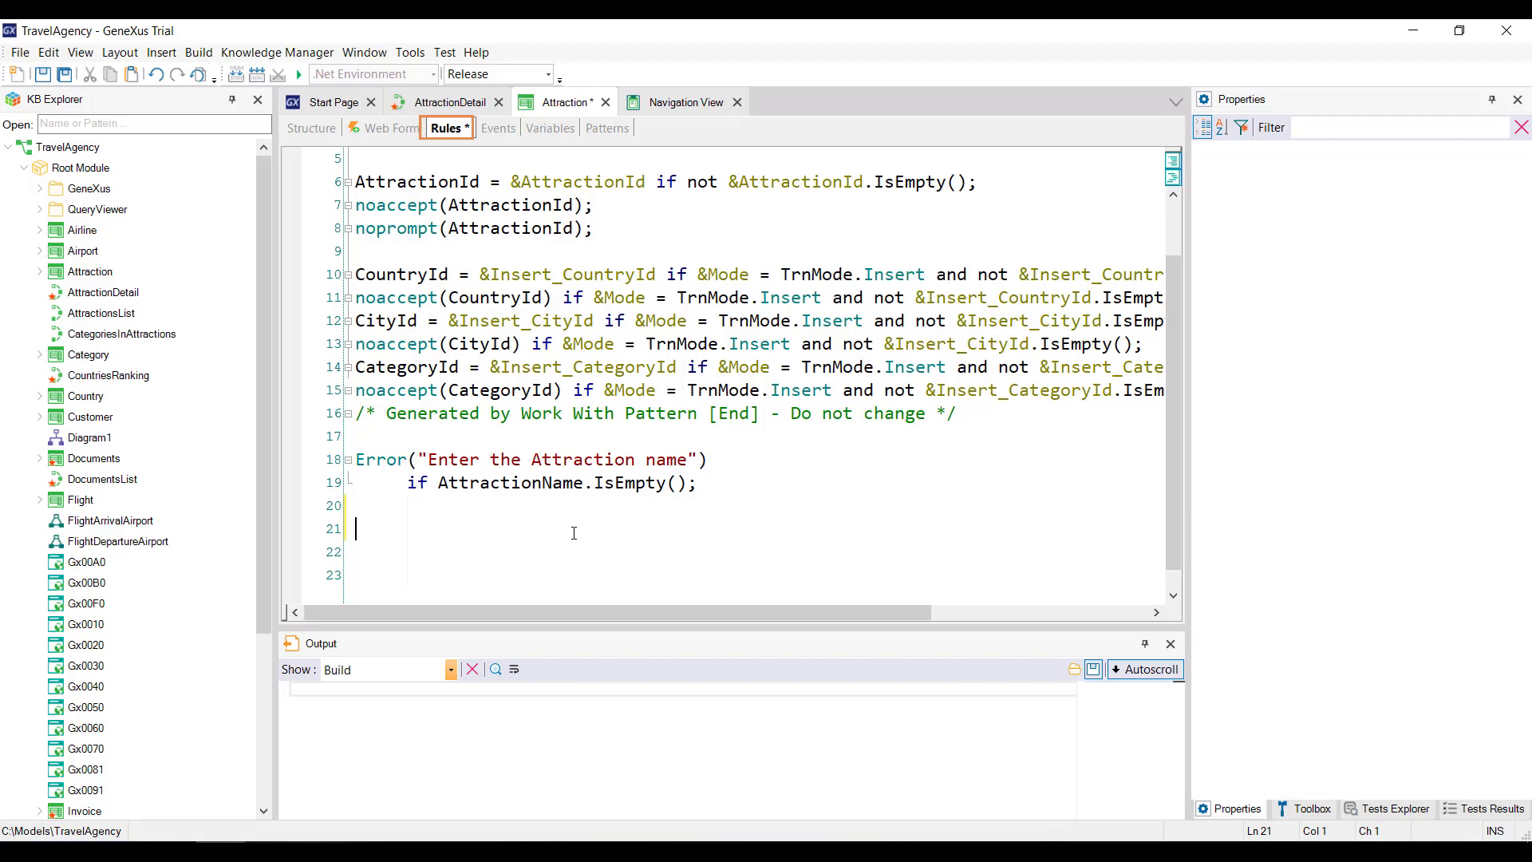
# Write AttractionDetail.Popup(AttractionId) in Event After Trn, then save and build.
pyautogui.click(497, 128)
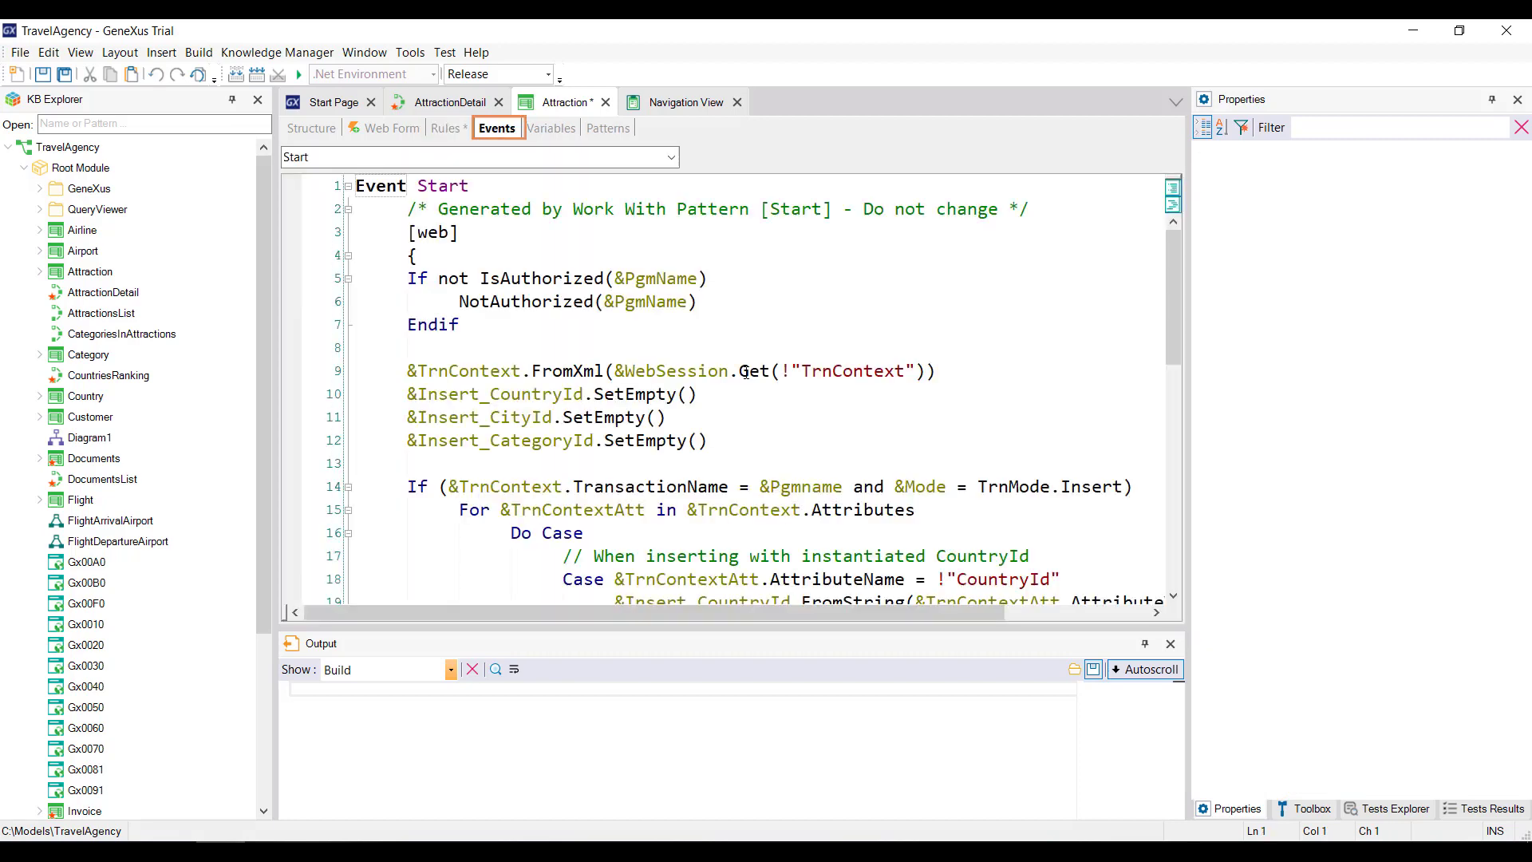
pyautogui.scroll(-5, 746, 373)
pyautogui.scroll(-5, 746, 372)
pyautogui.scroll(-5, 746, 373)
pyautogui.scroll(-3, 745, 372)
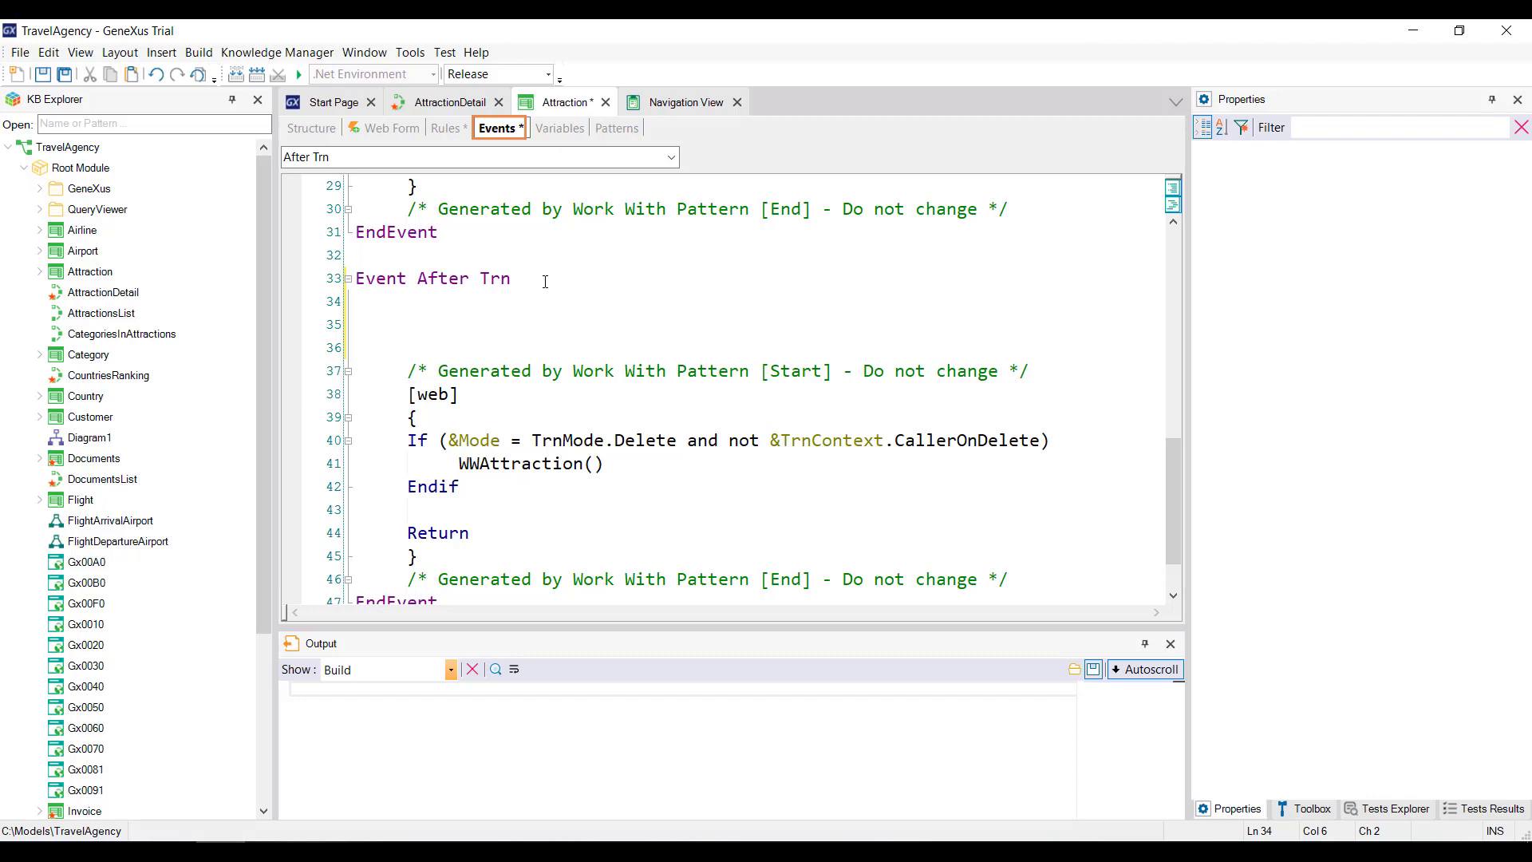
pyautogui.write('Att')
pyautogui.press('Down')
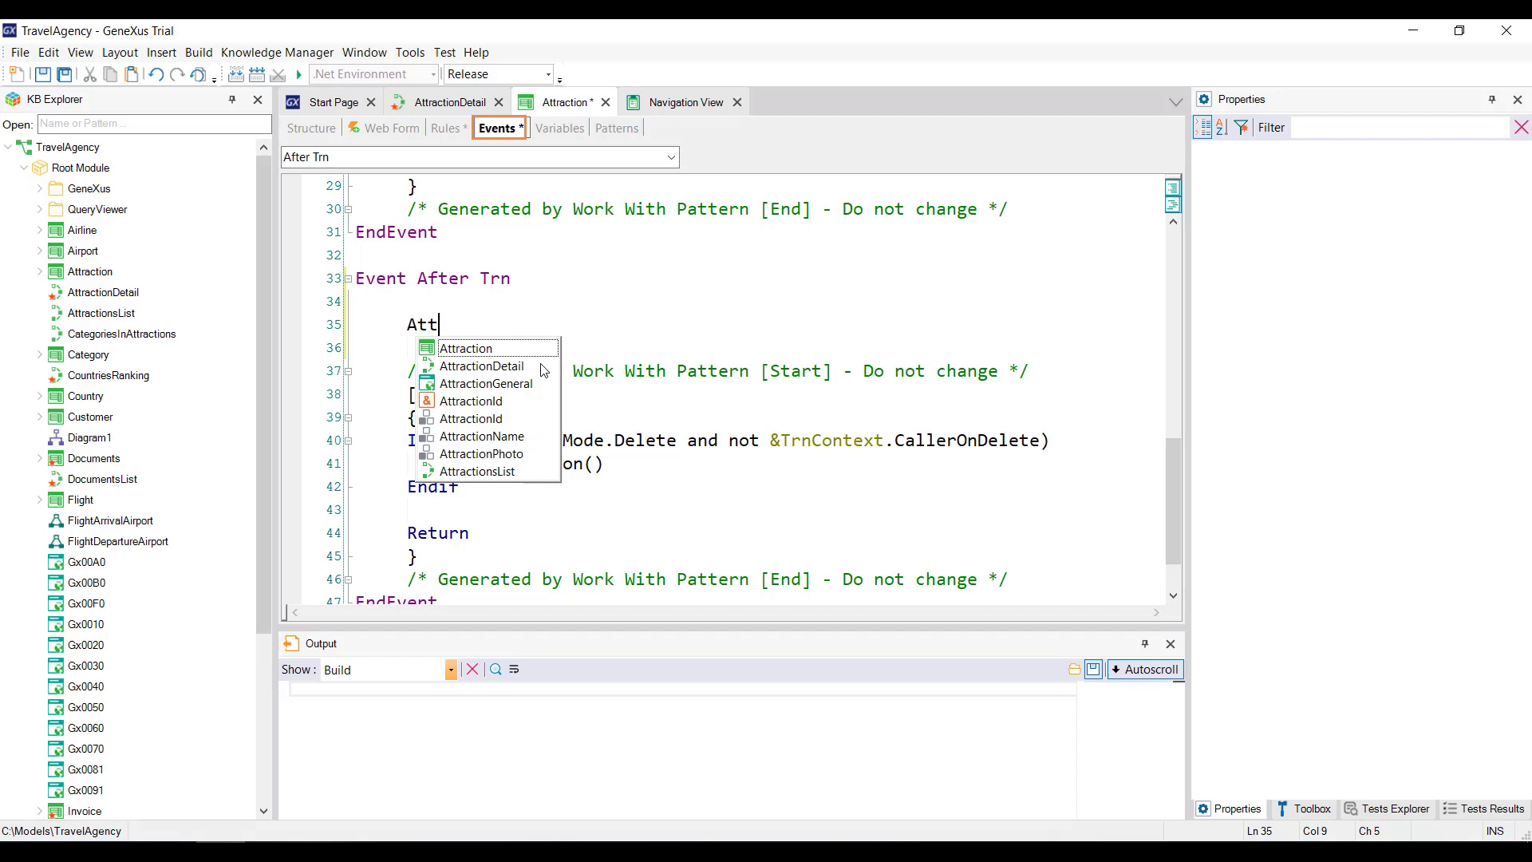
pyautogui.press('Tab')
pyautogui.write('.po')
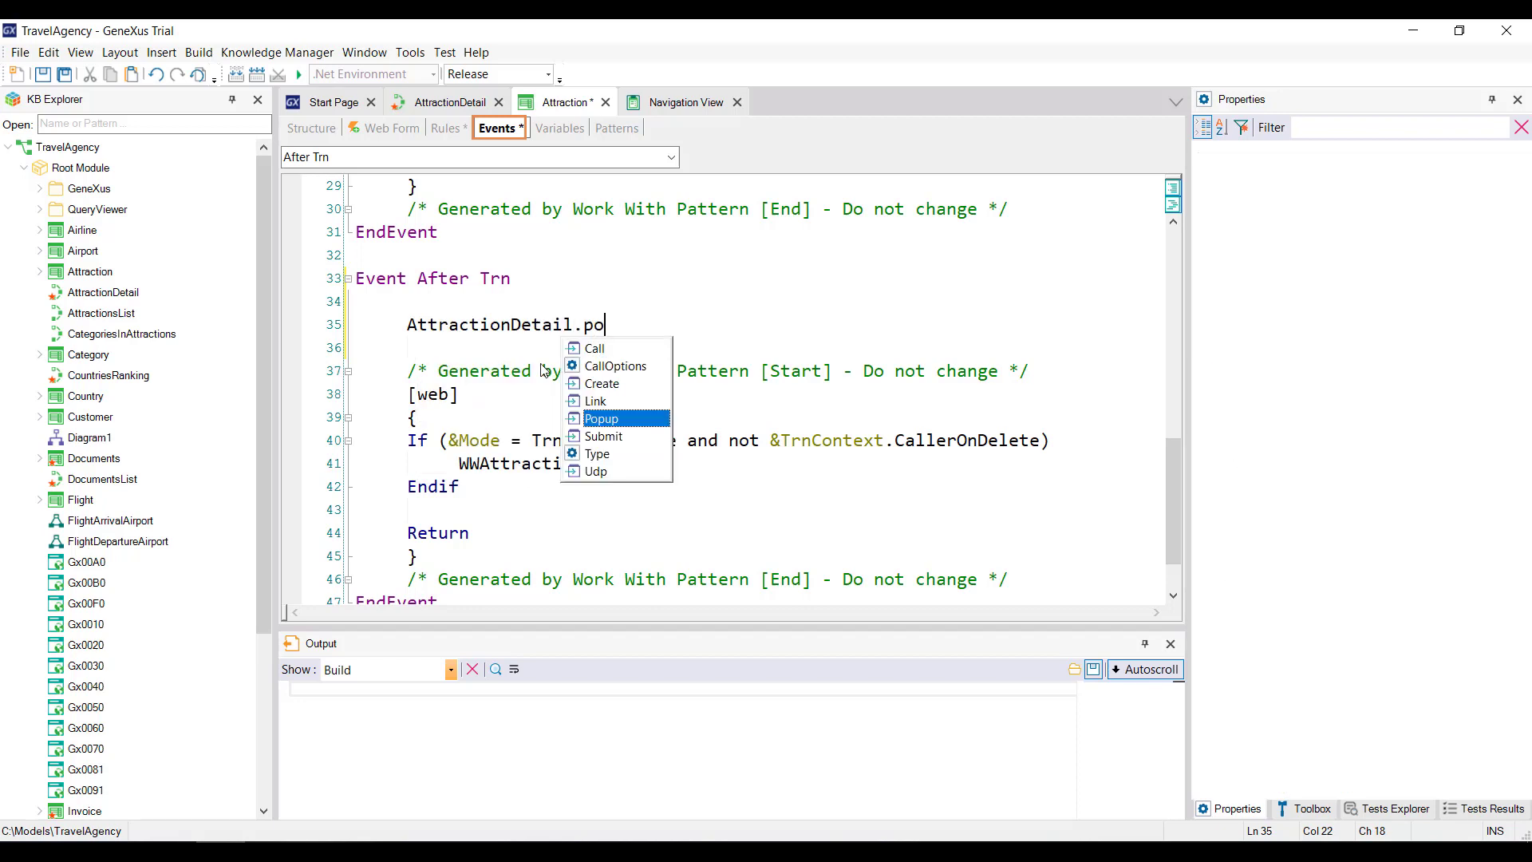
pyautogui.press('Tab')
pyautogui.write('(A')
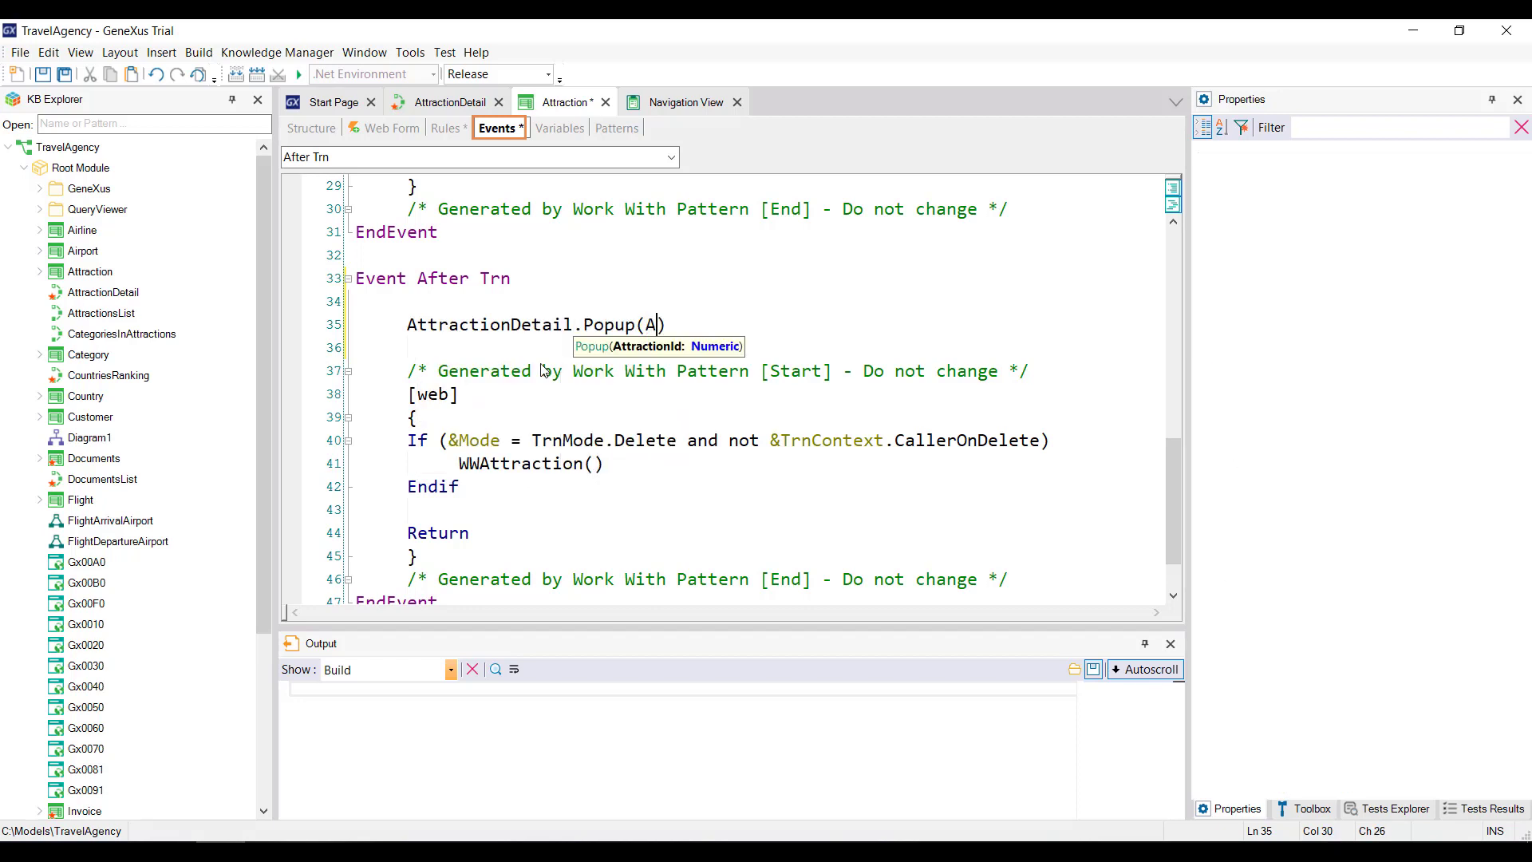
pyautogui.write('ttr')
pyautogui.hotkey('ctrl', 'space')
pyautogui.press('Return')
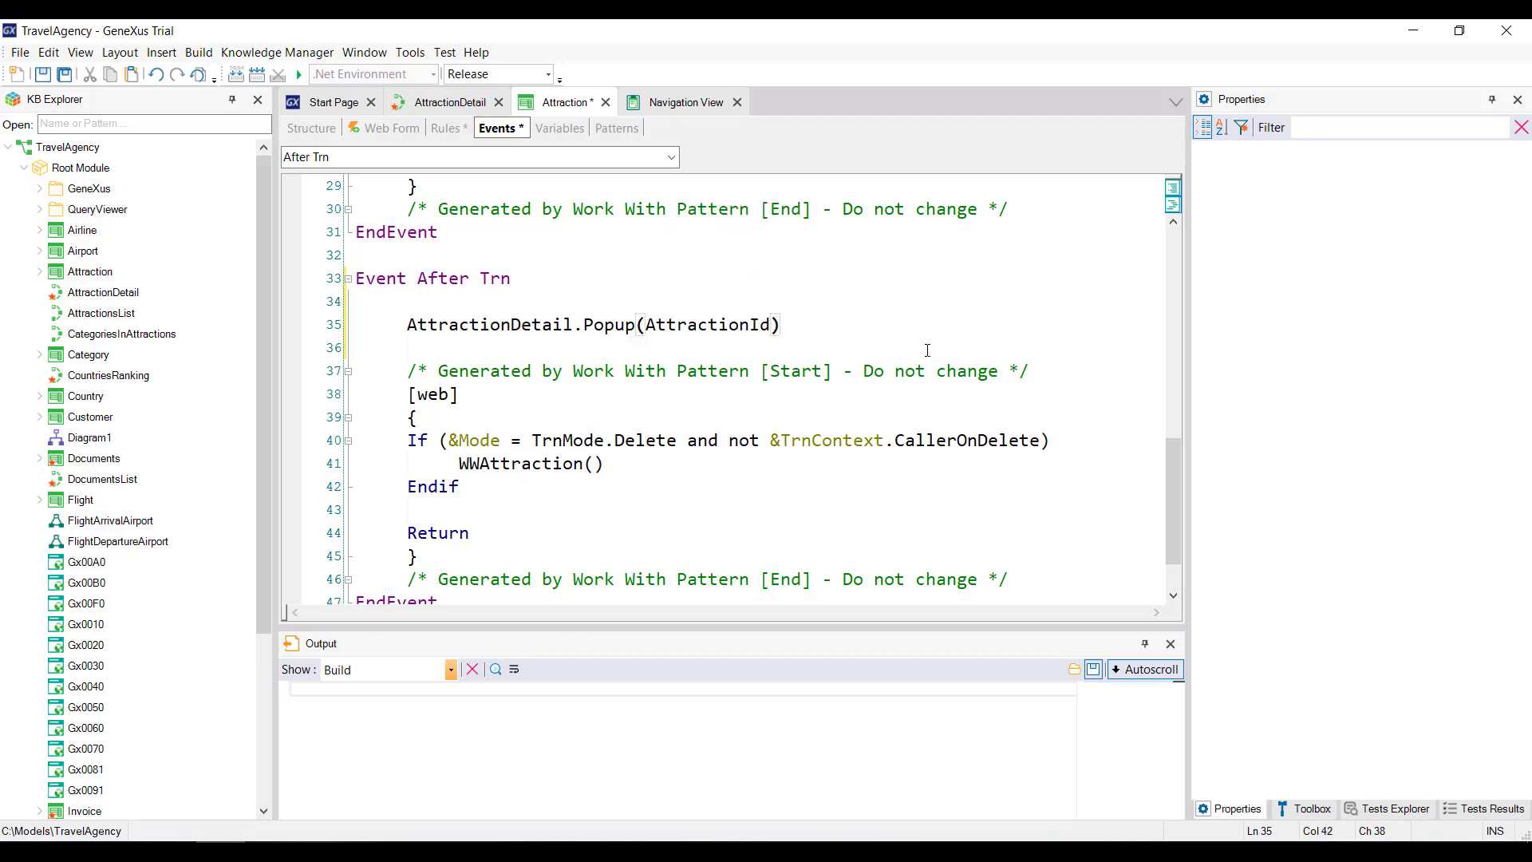
pyautogui.hotkey('ctrl', 's')
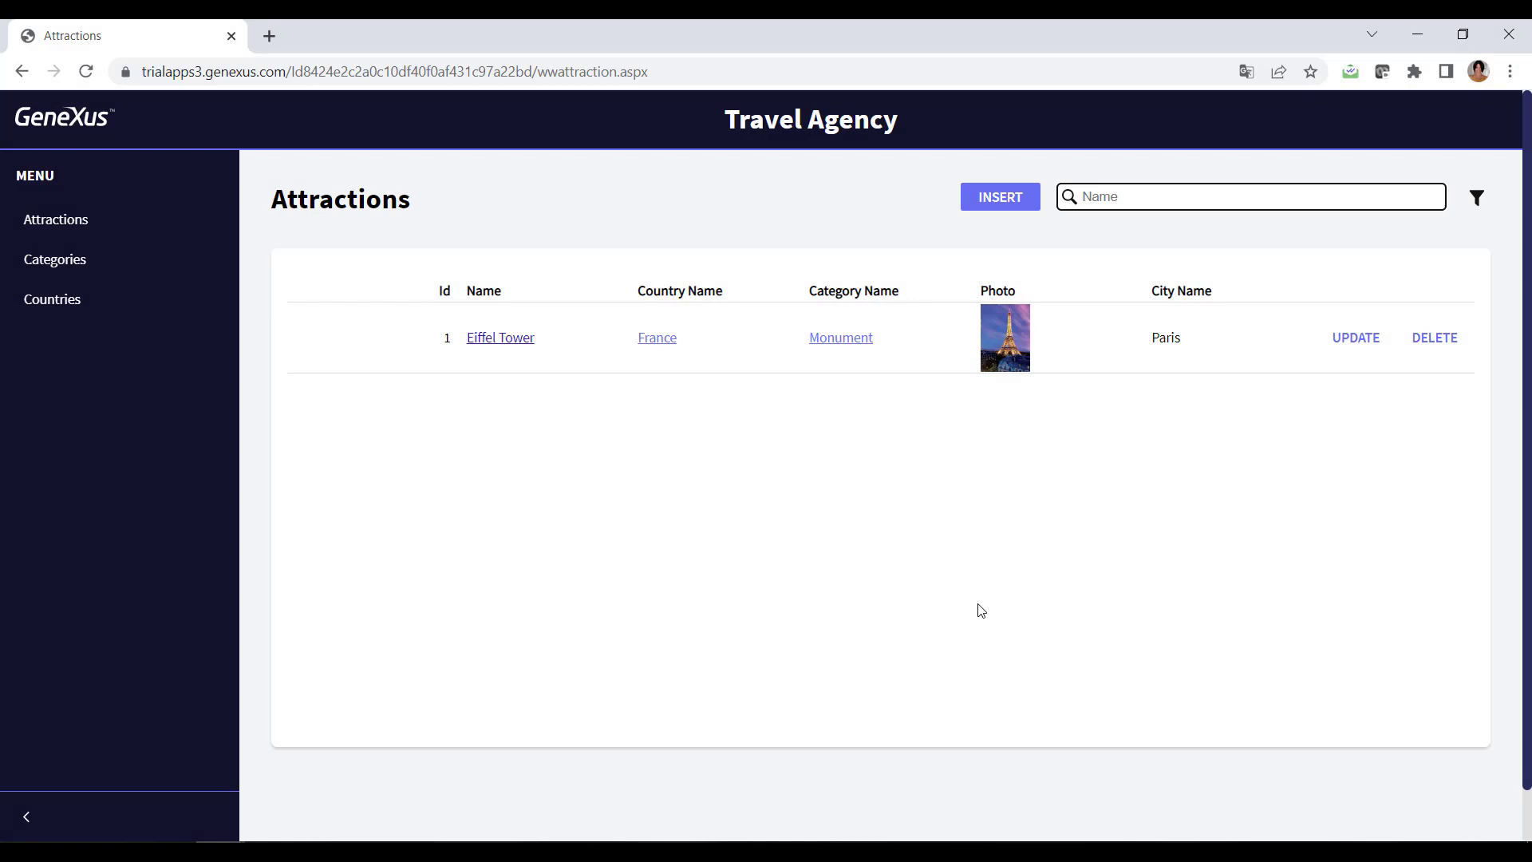
# Start a new Louvre Museum attraction with Country Id 2 and Category Id 1.
pyautogui.click(1000, 197)
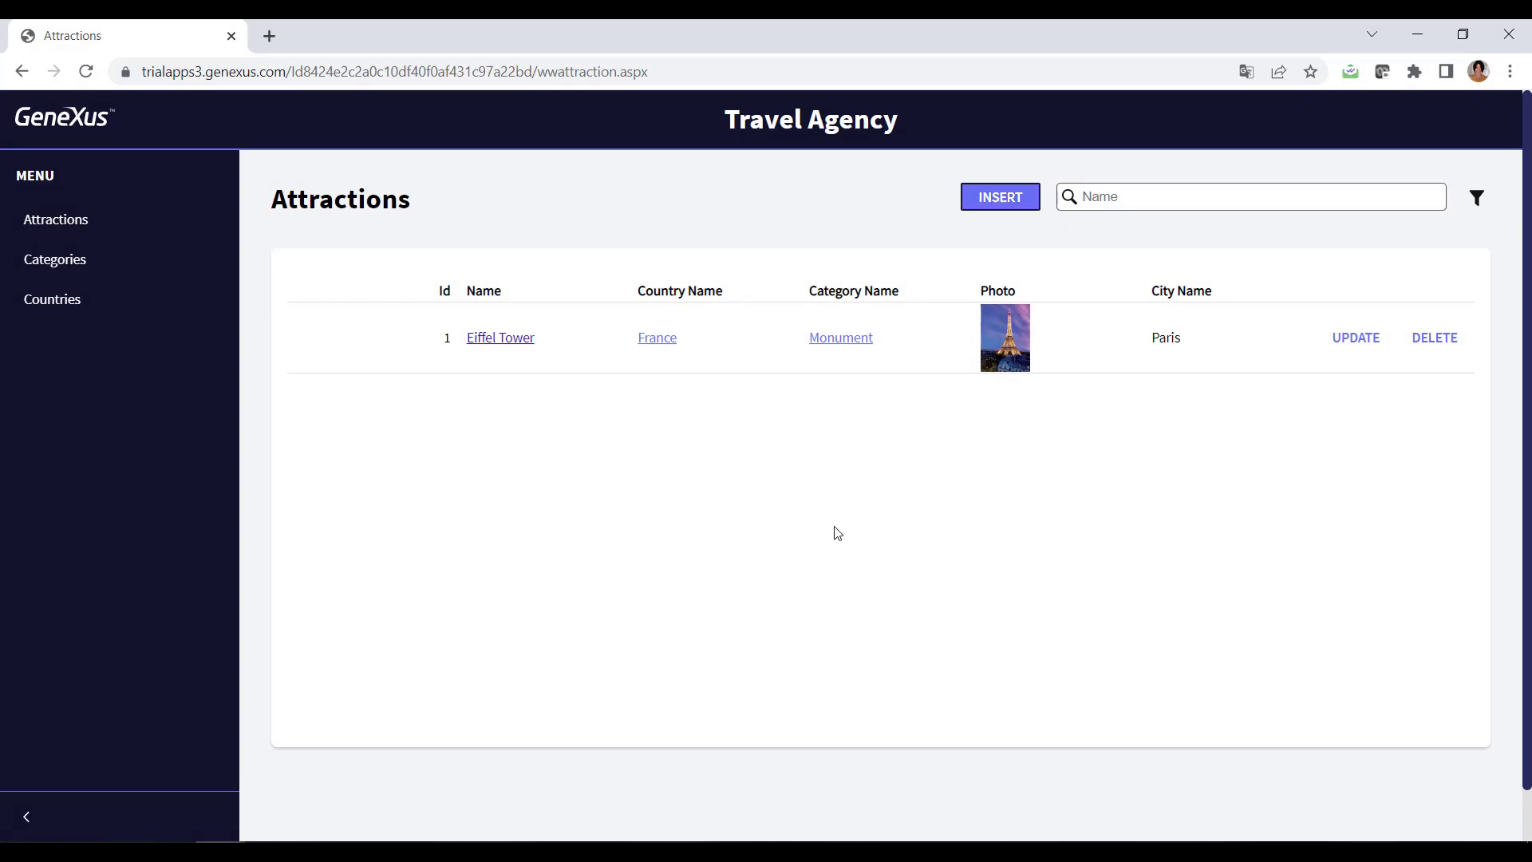
pyautogui.write('Louvre')
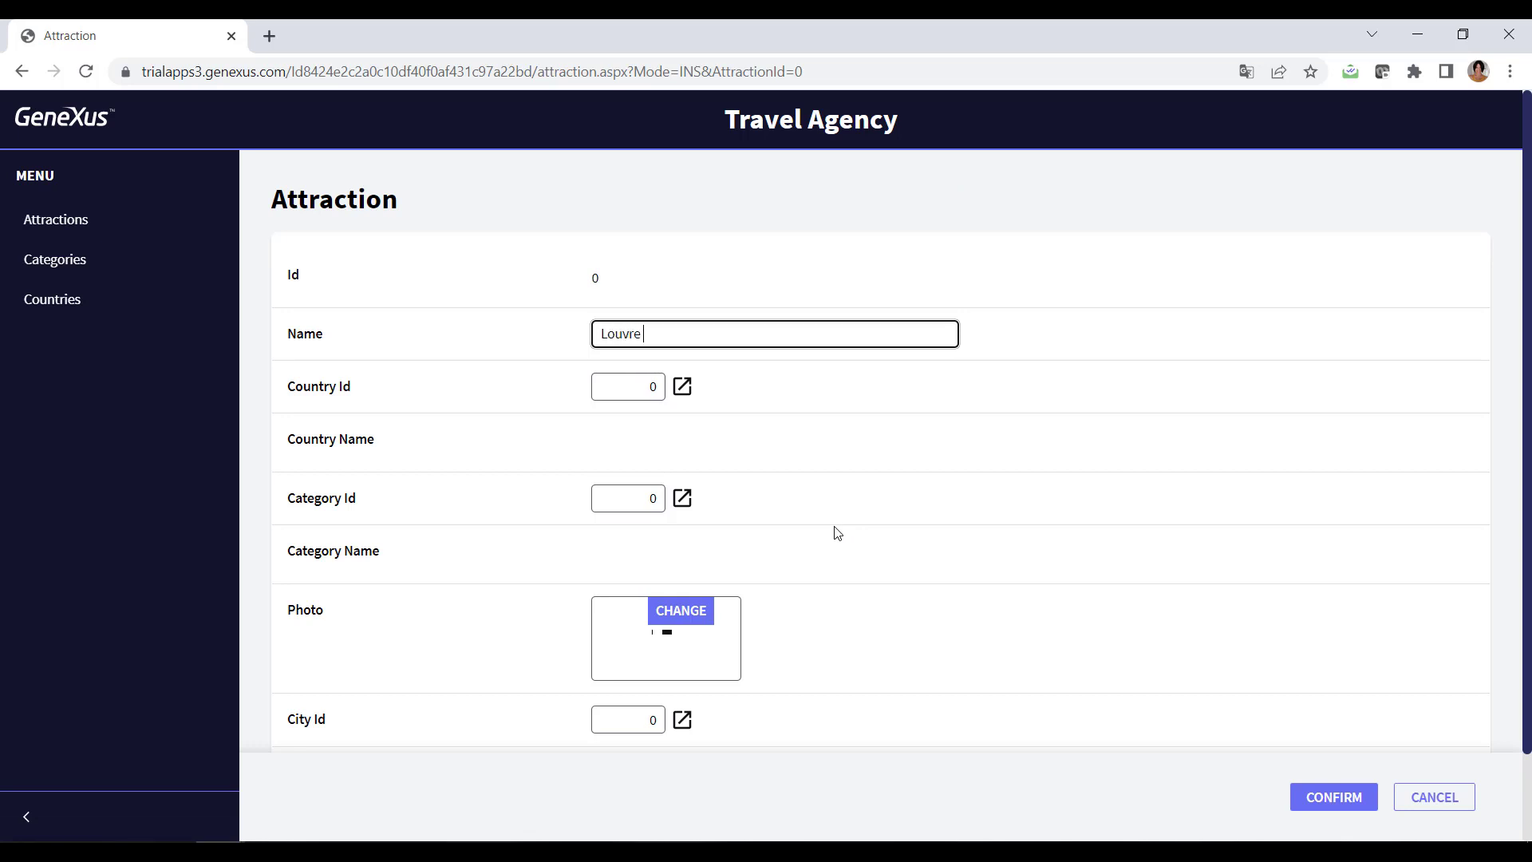
pyautogui.write(' Museum')
pyautogui.press('Tab')
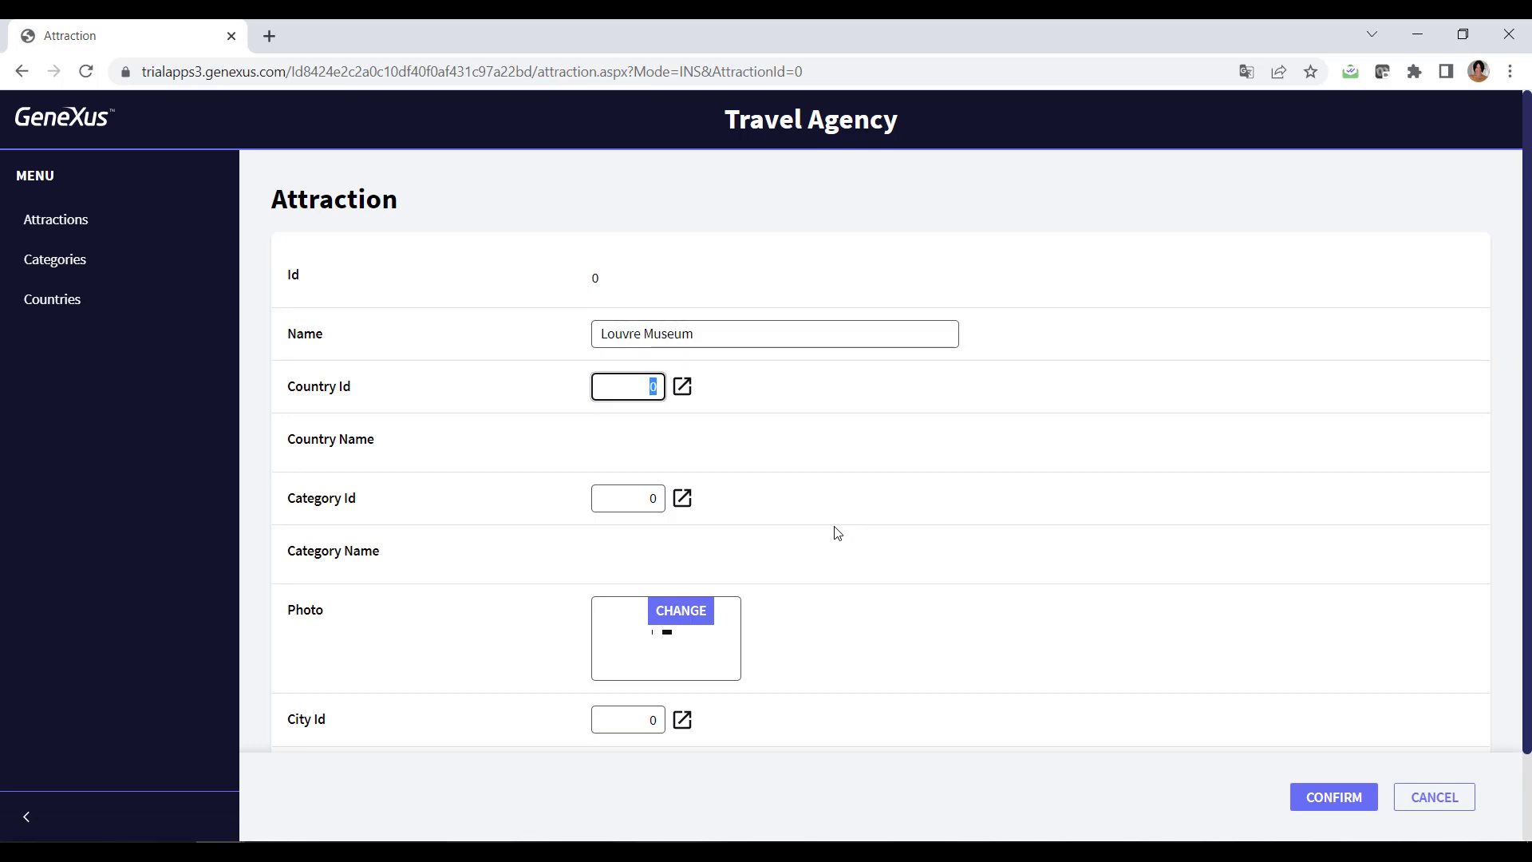
pyautogui.write('2')
pyautogui.press('Tab')
pyautogui.write('1')
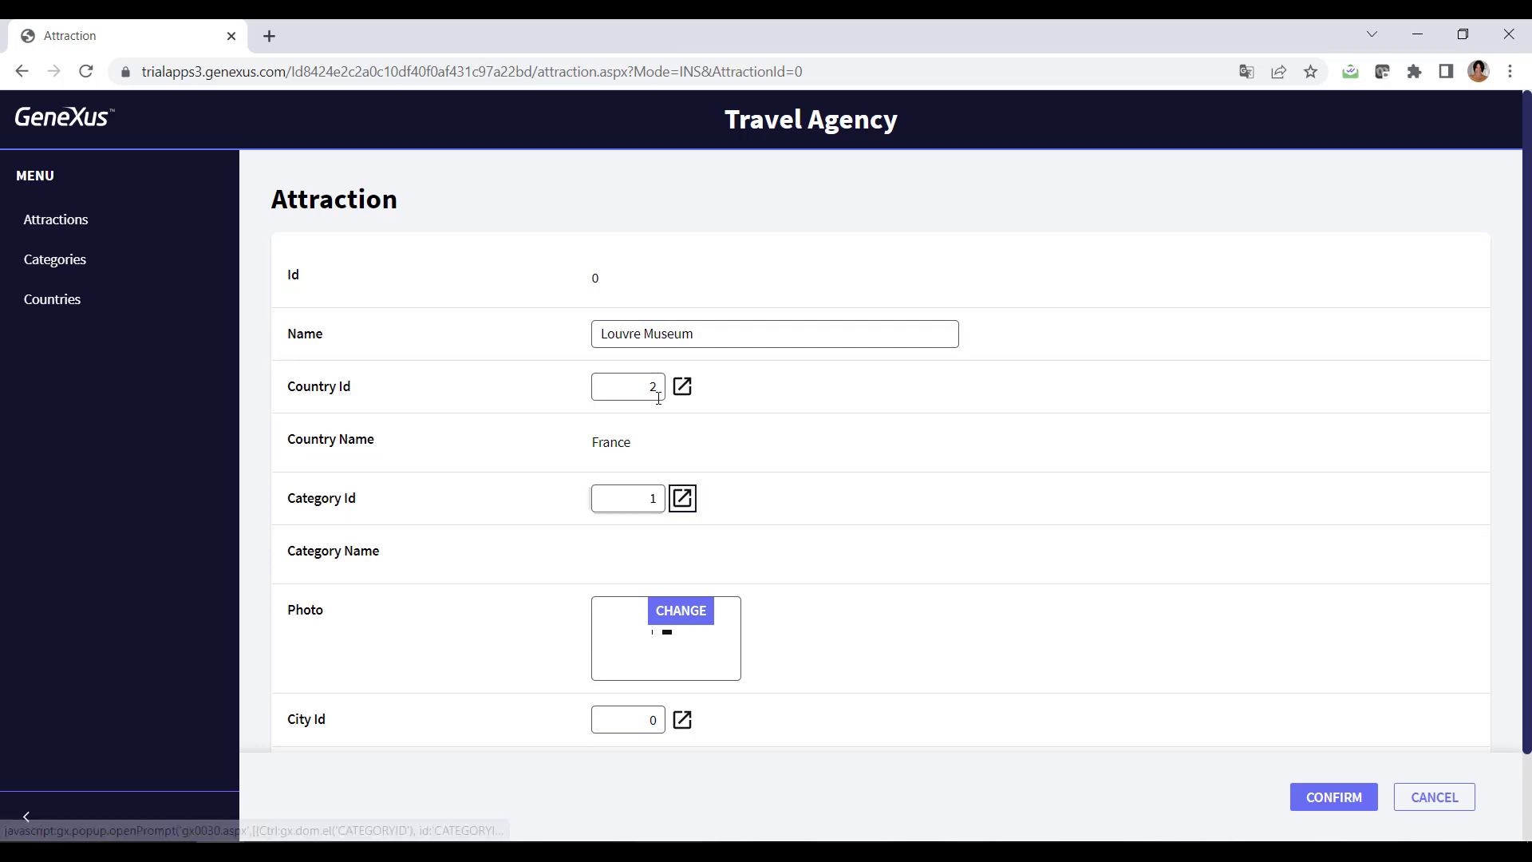
pyautogui.press('Tab')
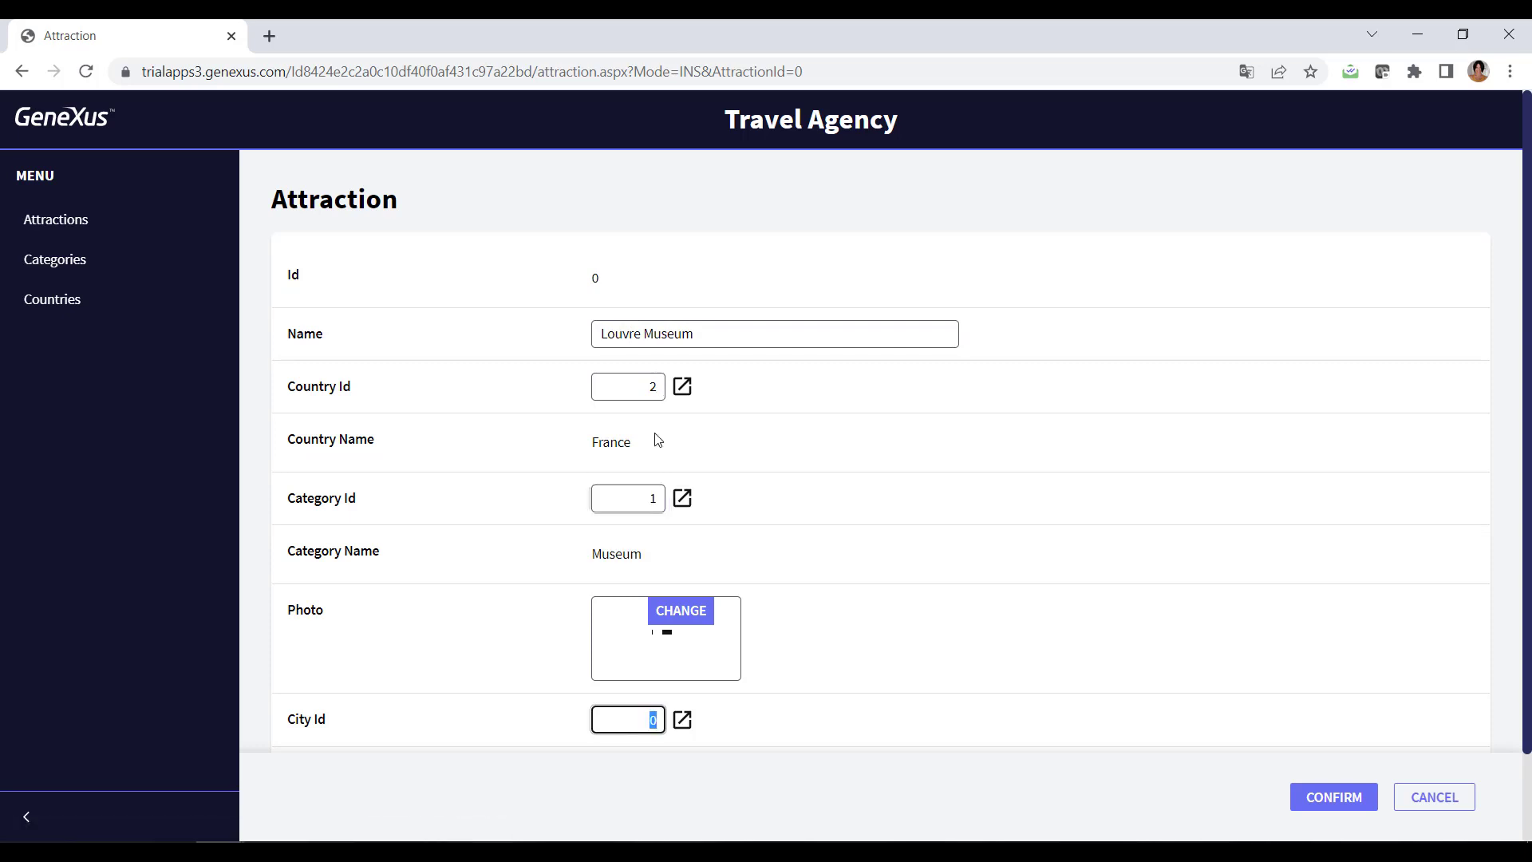
# Upload the Louvre image as the attraction's photo.
pyautogui.click(681, 614)
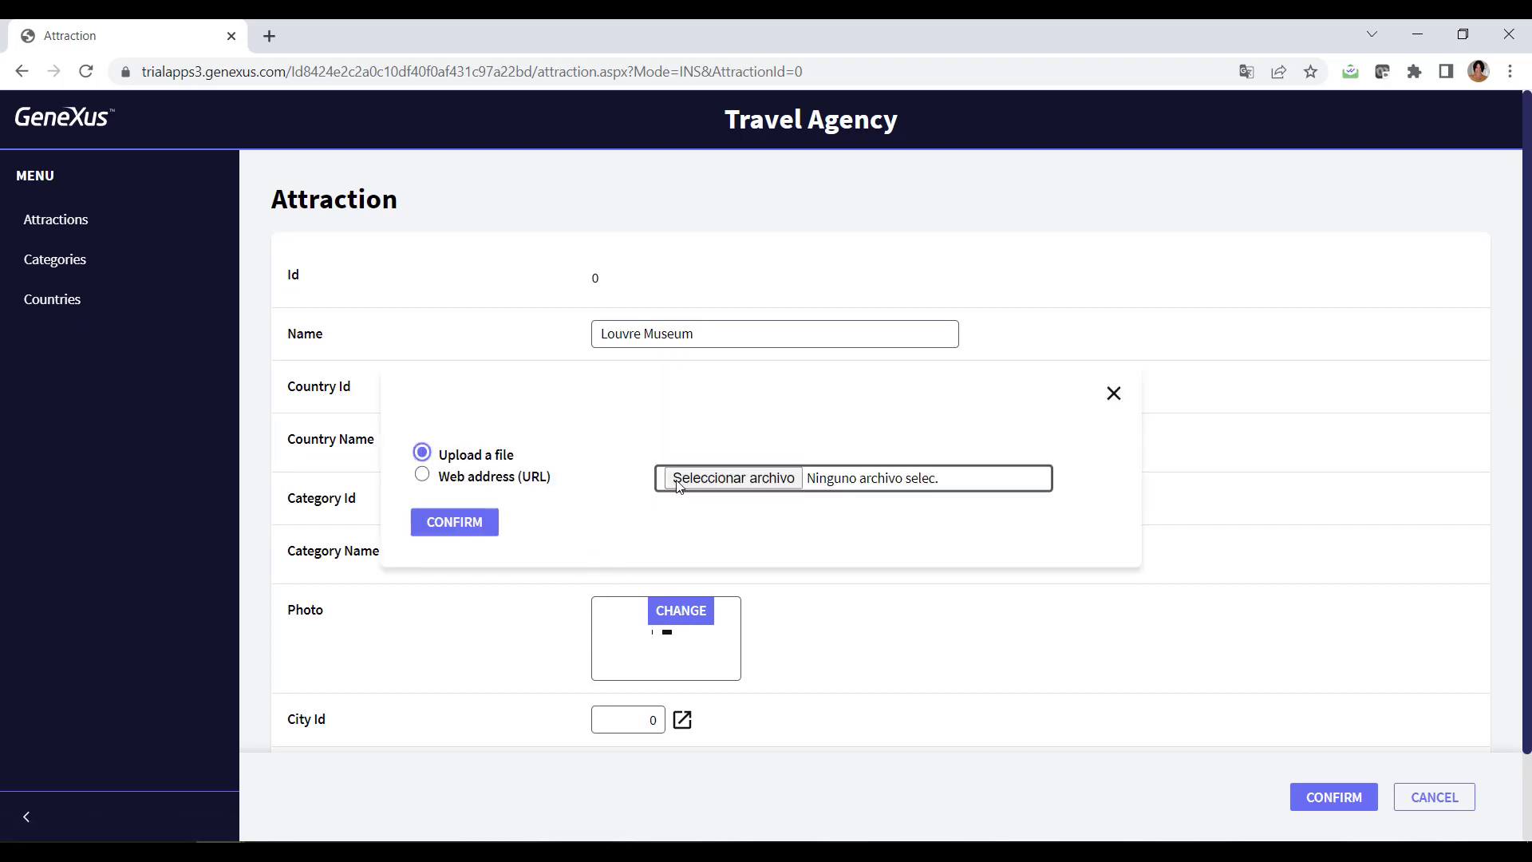
pyautogui.click(732, 478)
pyautogui.doubleClick(816, 216)
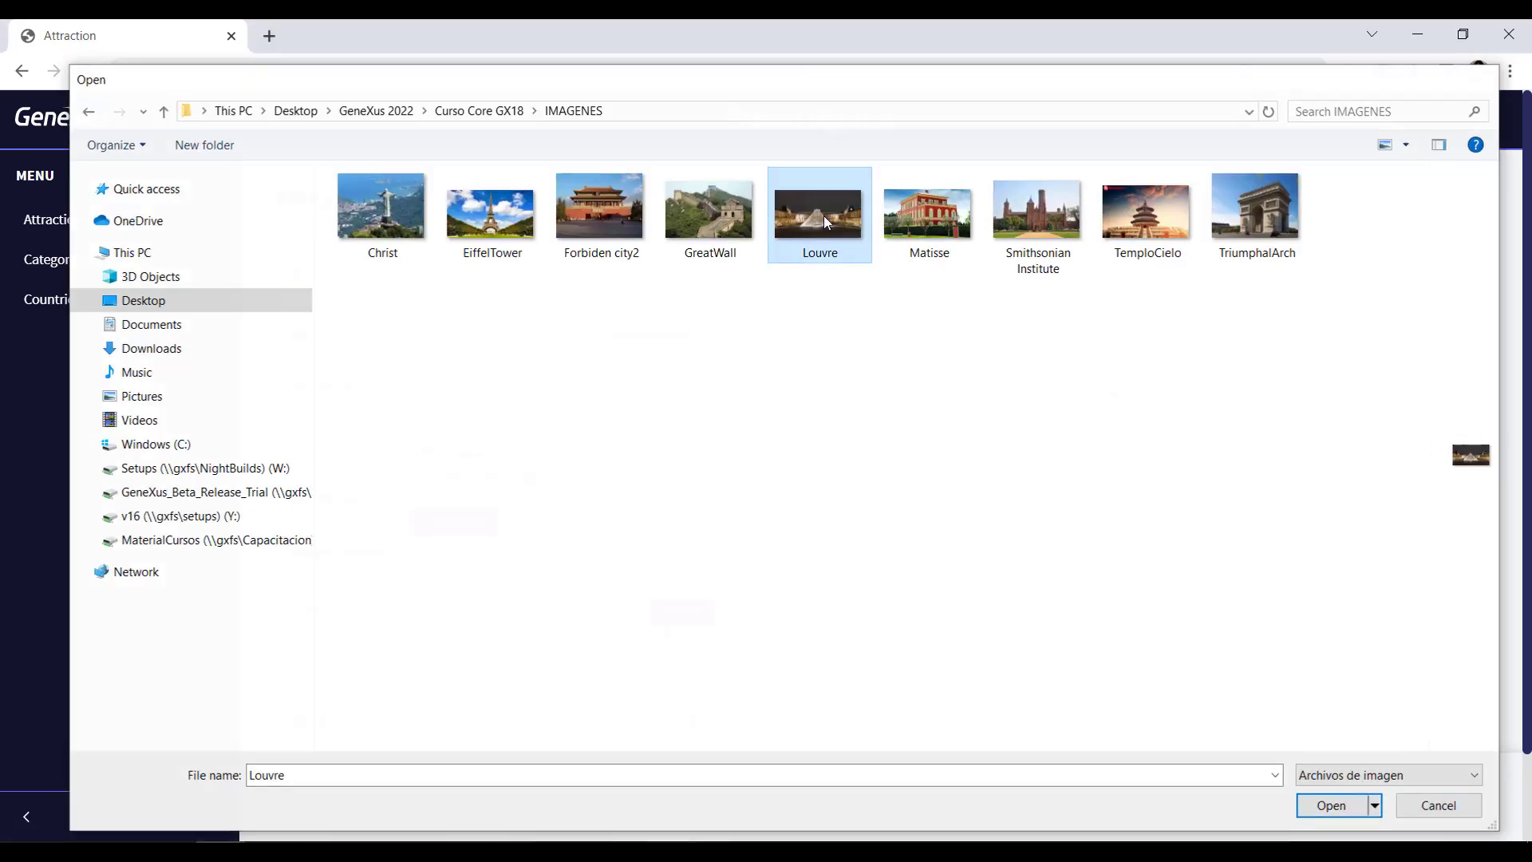
pyautogui.click(454, 523)
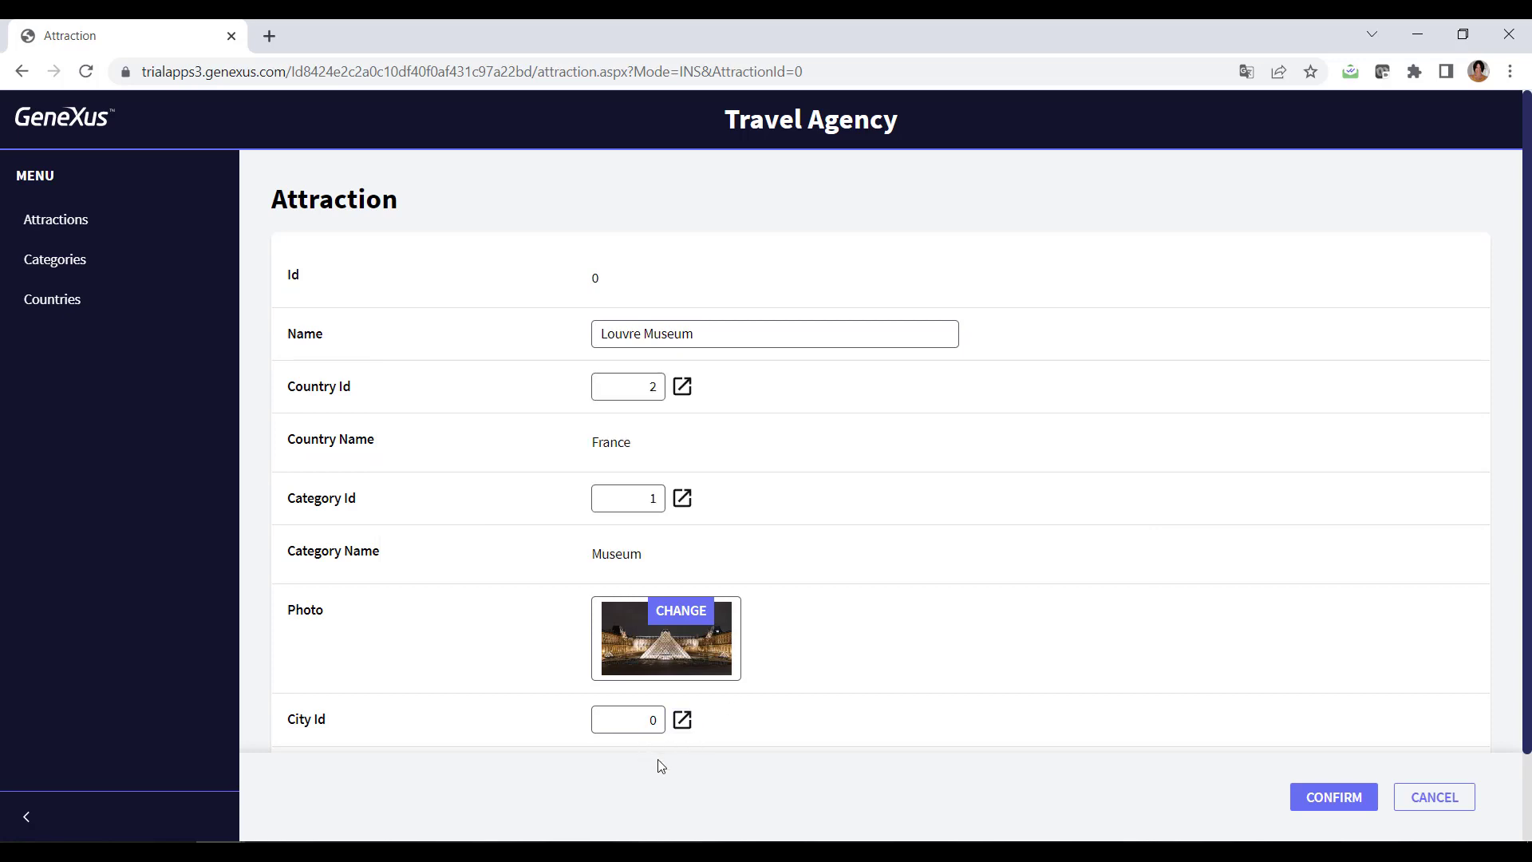
pyautogui.write('1')
# Set City Id 1 (Paris), confirm the attraction, and close the PDF popup.
pyautogui.press('Tab')
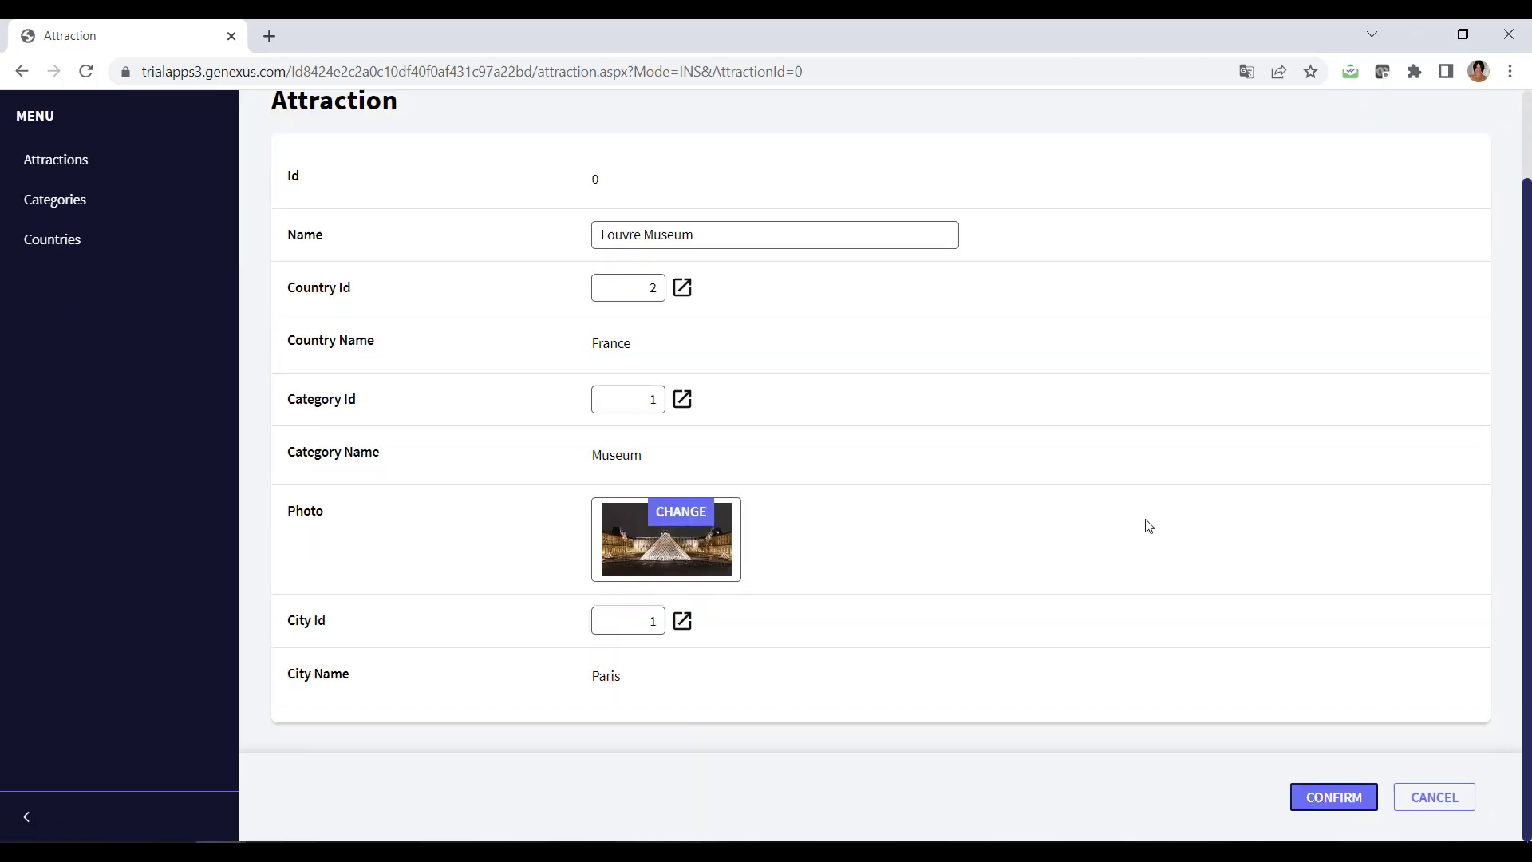
pyautogui.press('Return')
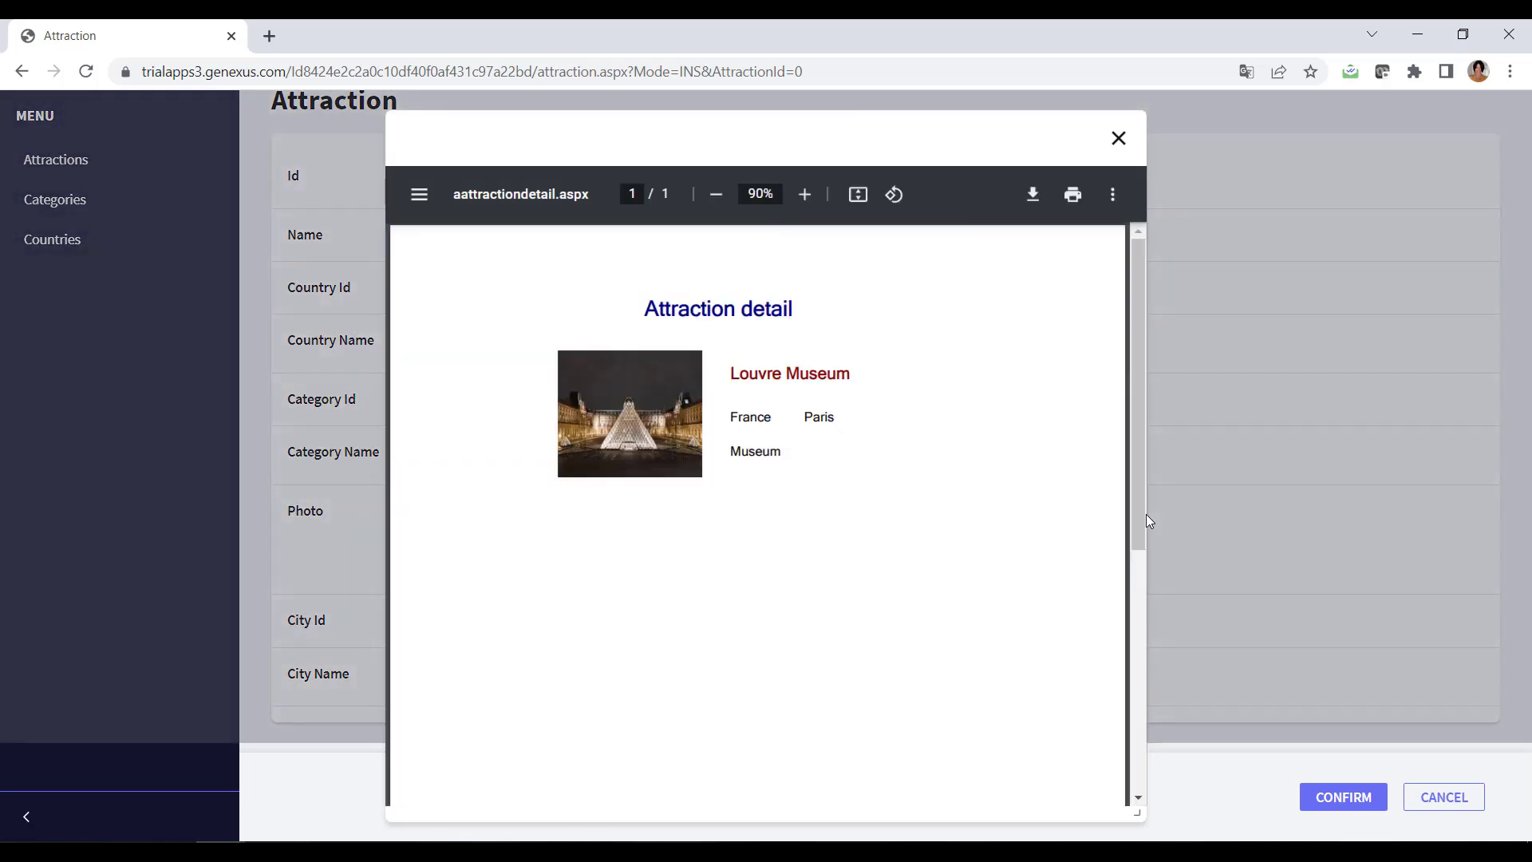
pyautogui.click(1119, 140)
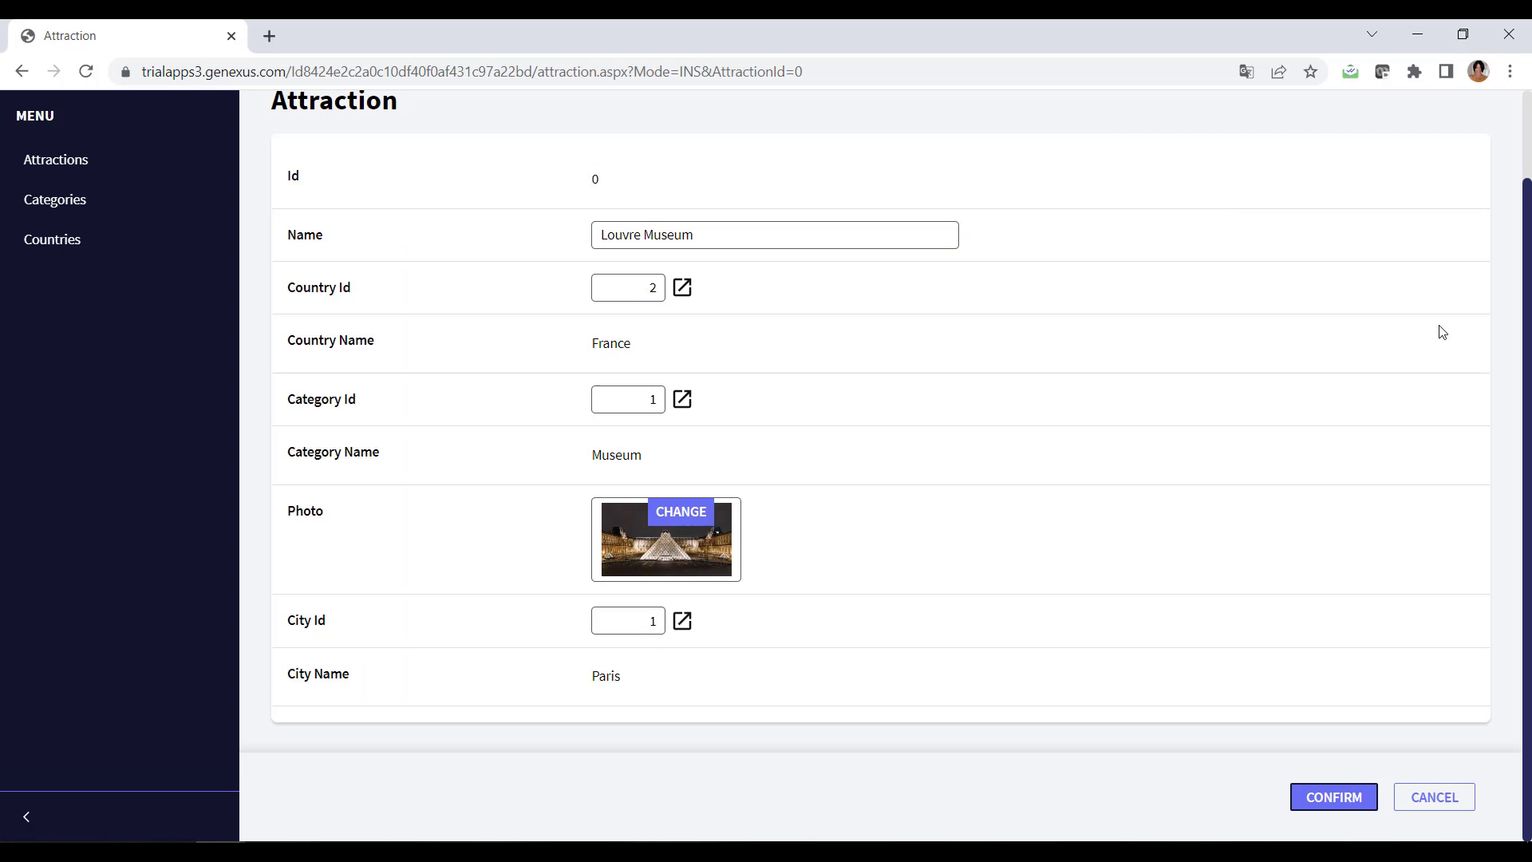
# Return to GeneXus and wrap the Popup call in If &Mode = TrnMode.Insert ... endif.
pyautogui.click(1343, 797)
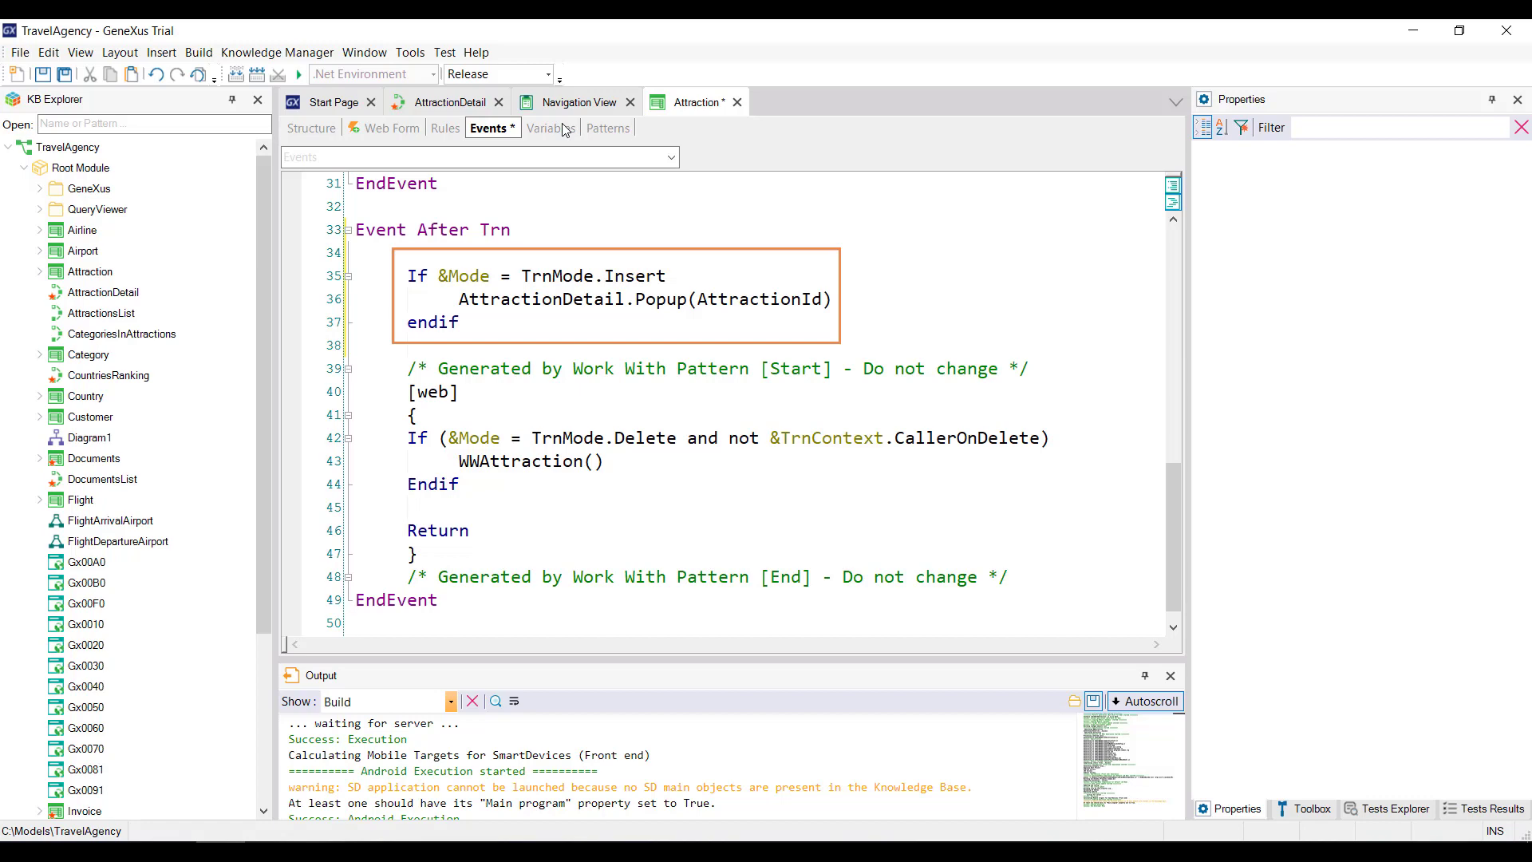
# Review the Mode variable in Variables, then parm(in:&Mode, in:&AttractionId) in Rules.
pyautogui.click(551, 129)
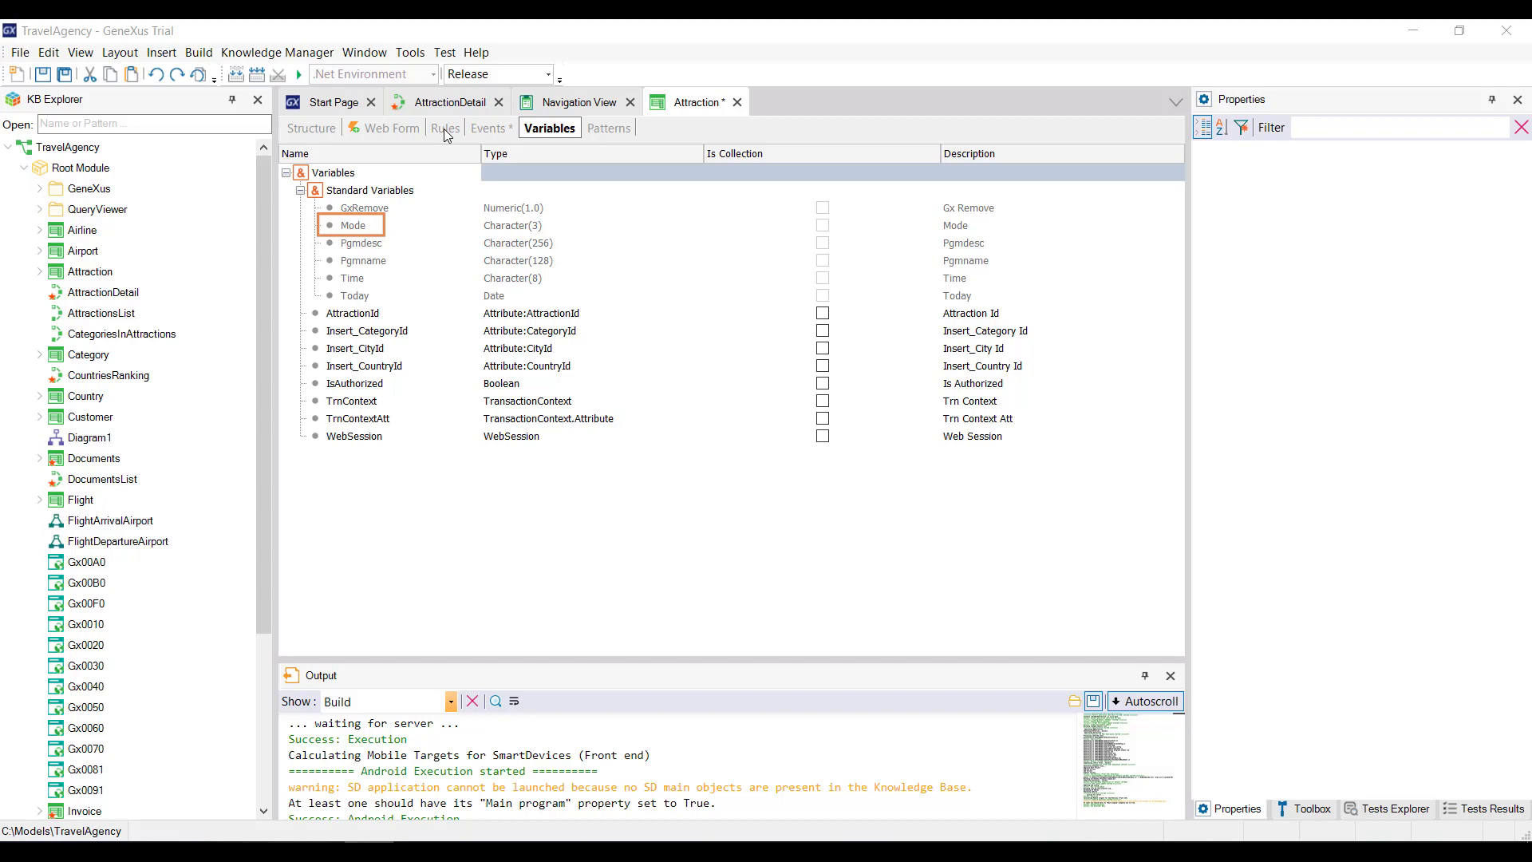
pyautogui.click(445, 127)
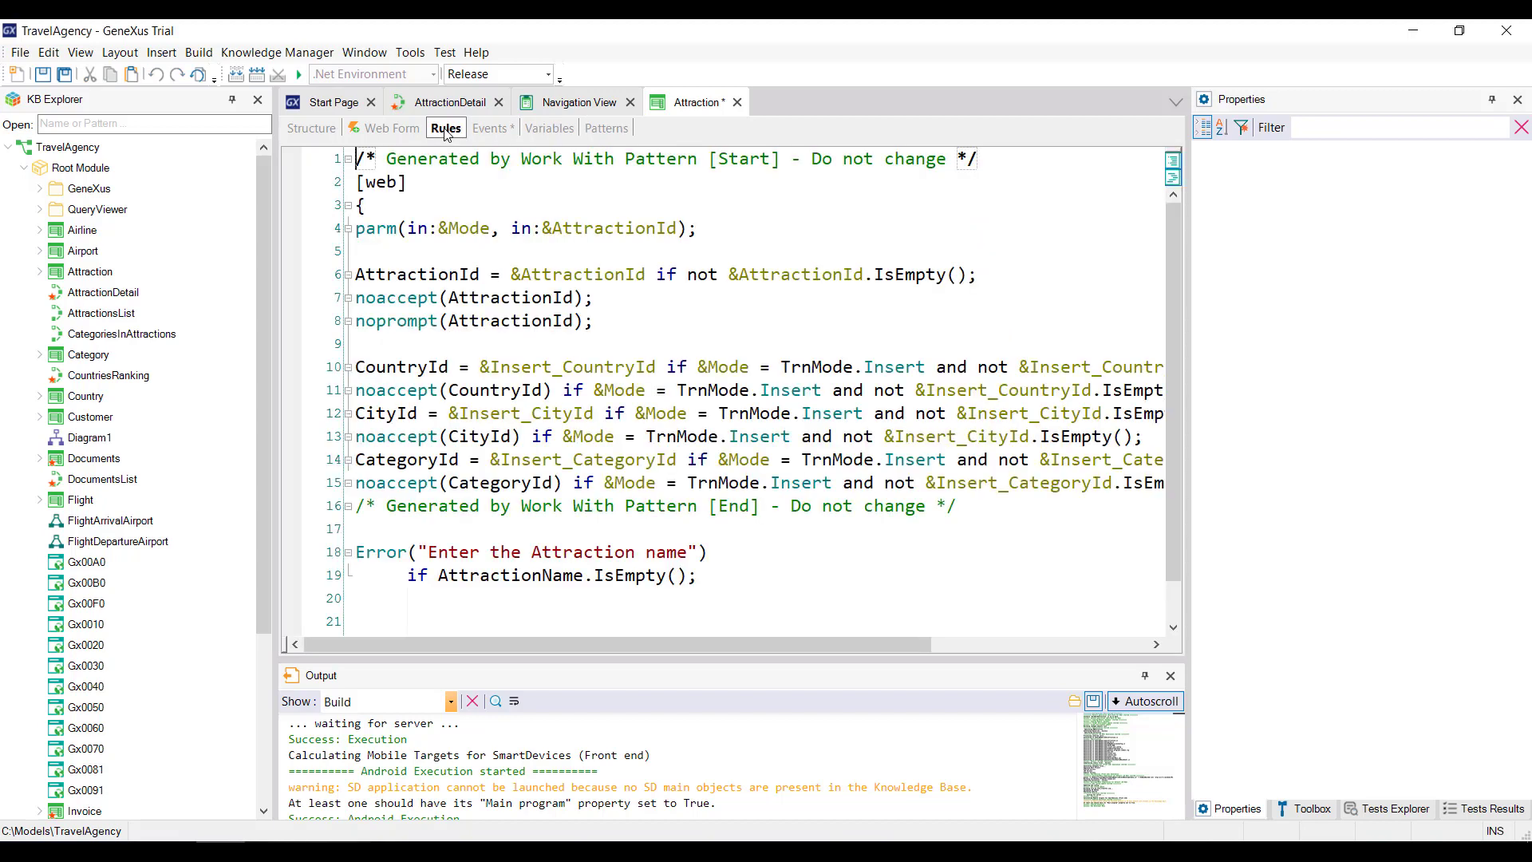